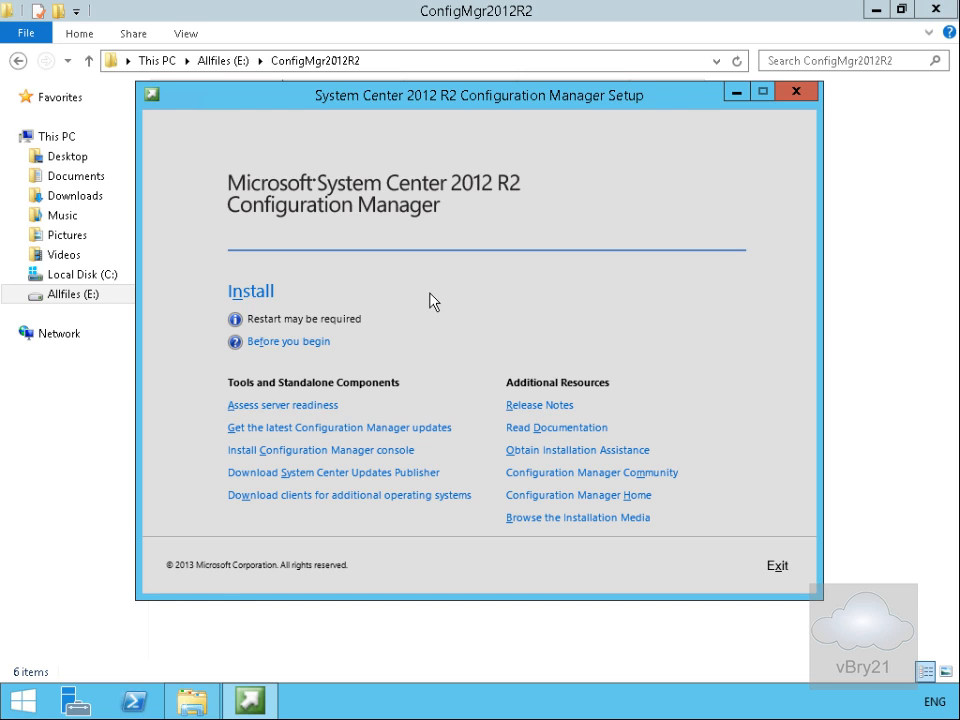
Start a new primary site installation using the evaluation edition.
left_click(261, 293)
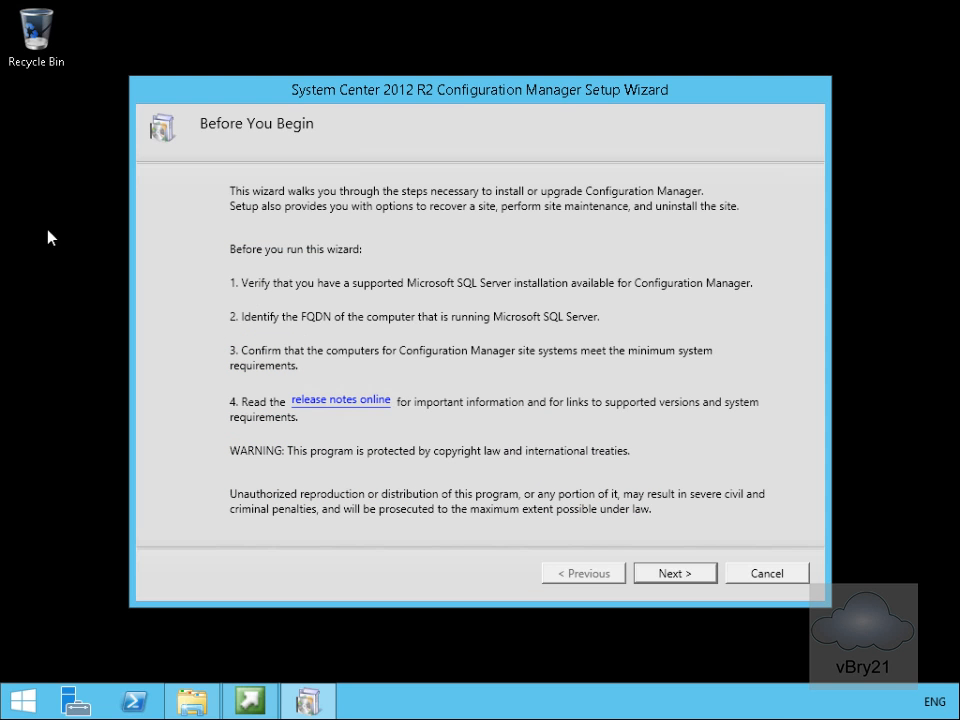
left_click(650, 575)
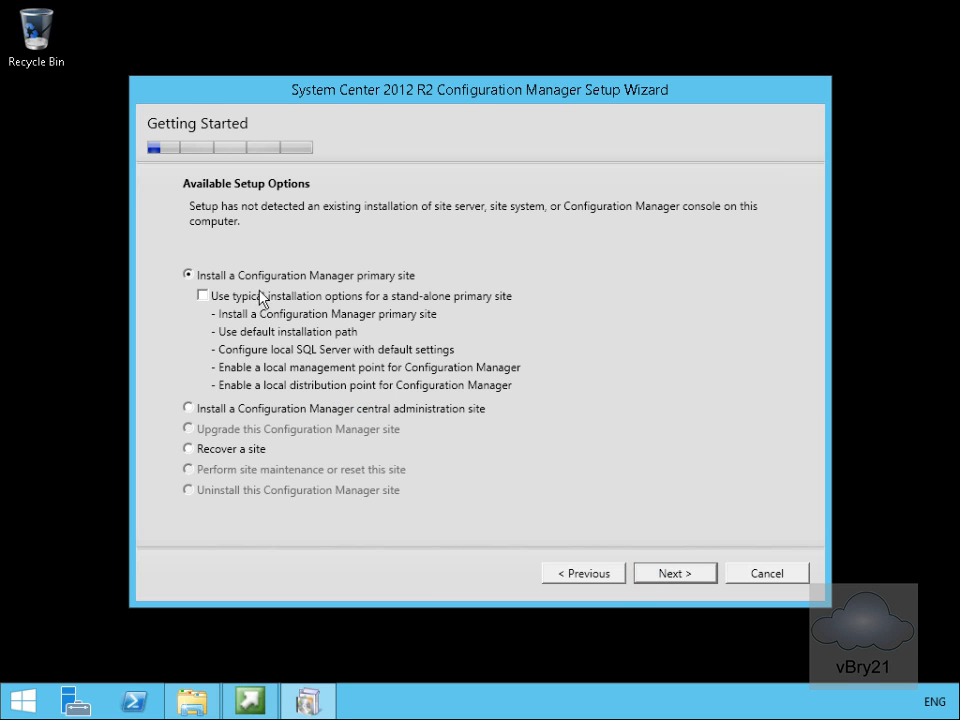
left_click(652, 578)
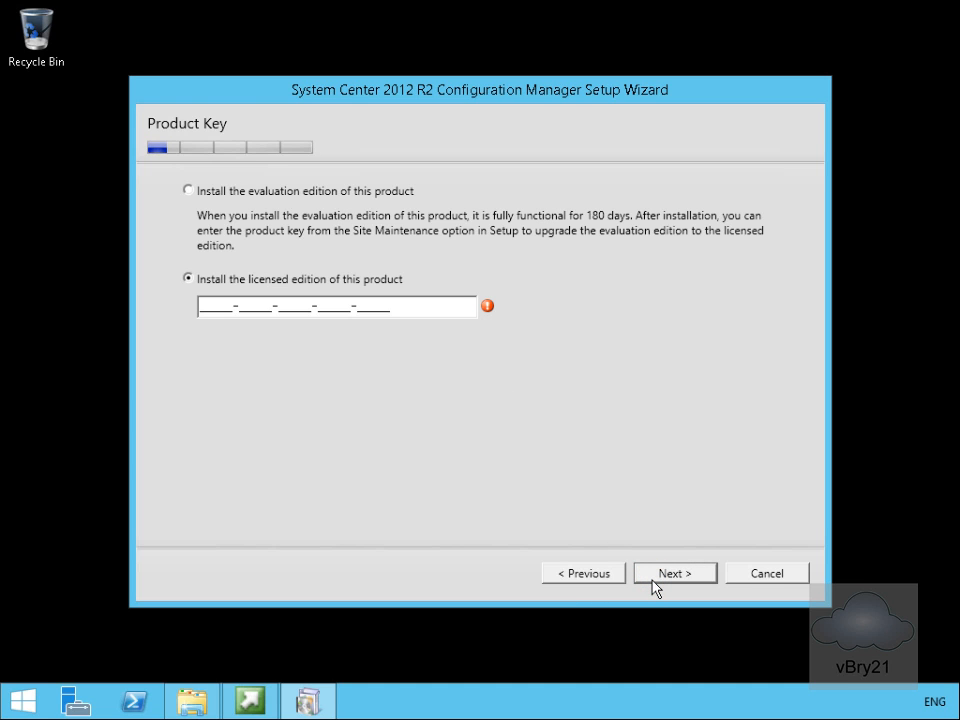
left_click(351, 191)
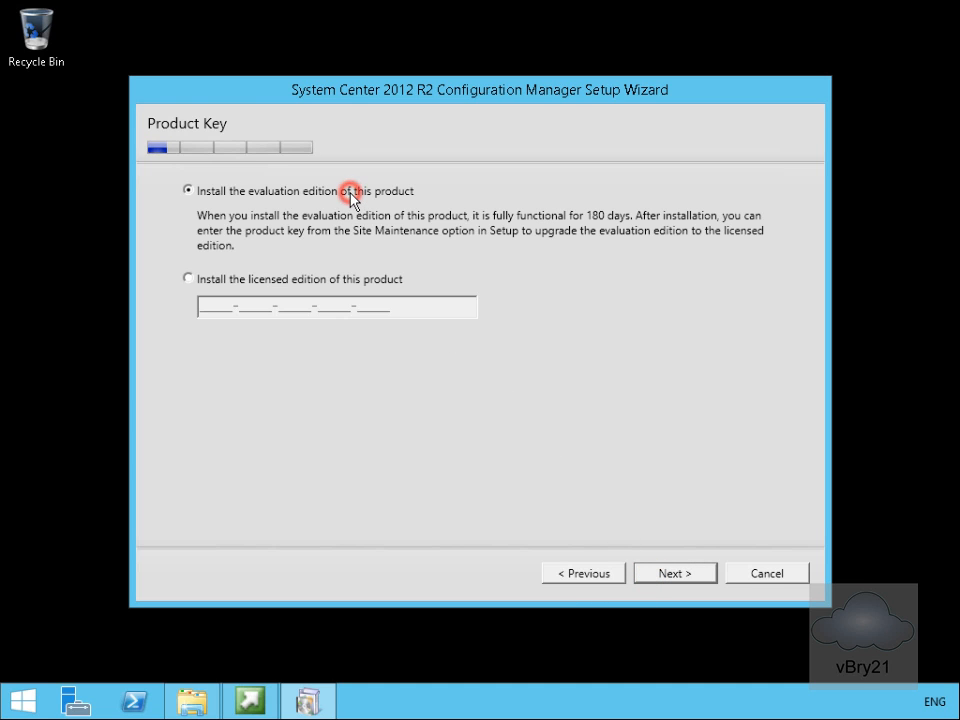
left_click(654, 580)
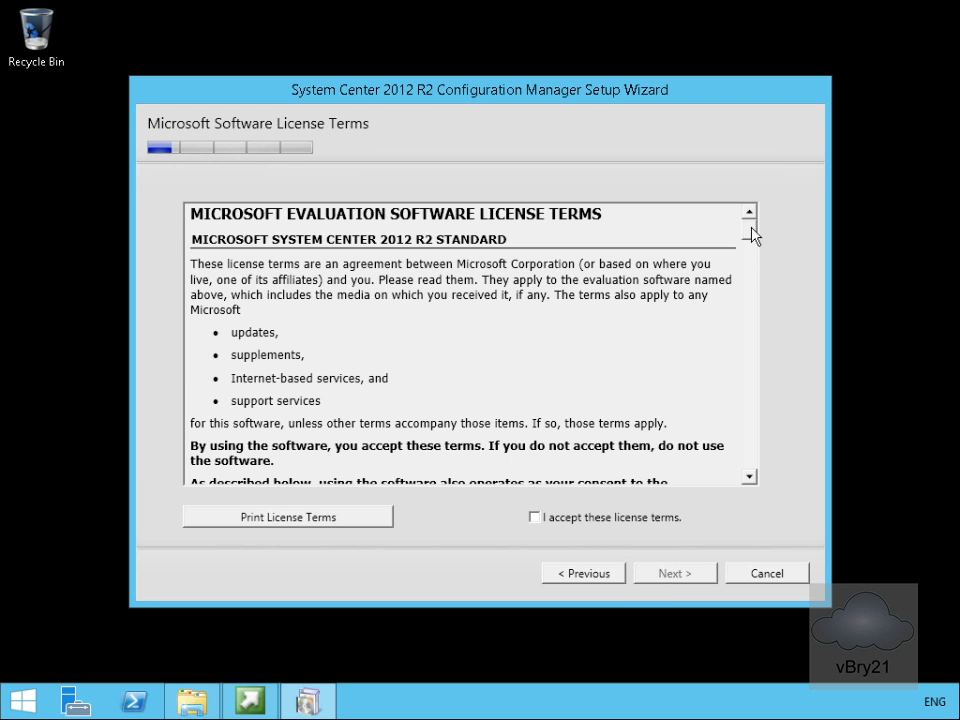
Accept the Configuration Manager software license terms.
left_click_drag(749, 228, 750, 476)
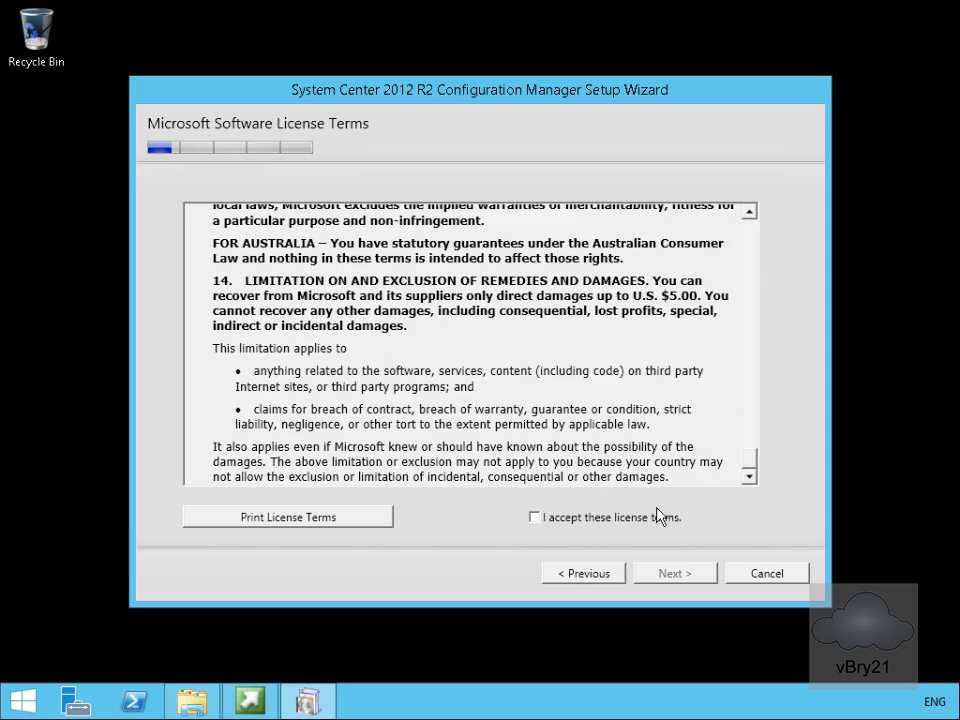
left_click(620, 518)
left_click(667, 577)
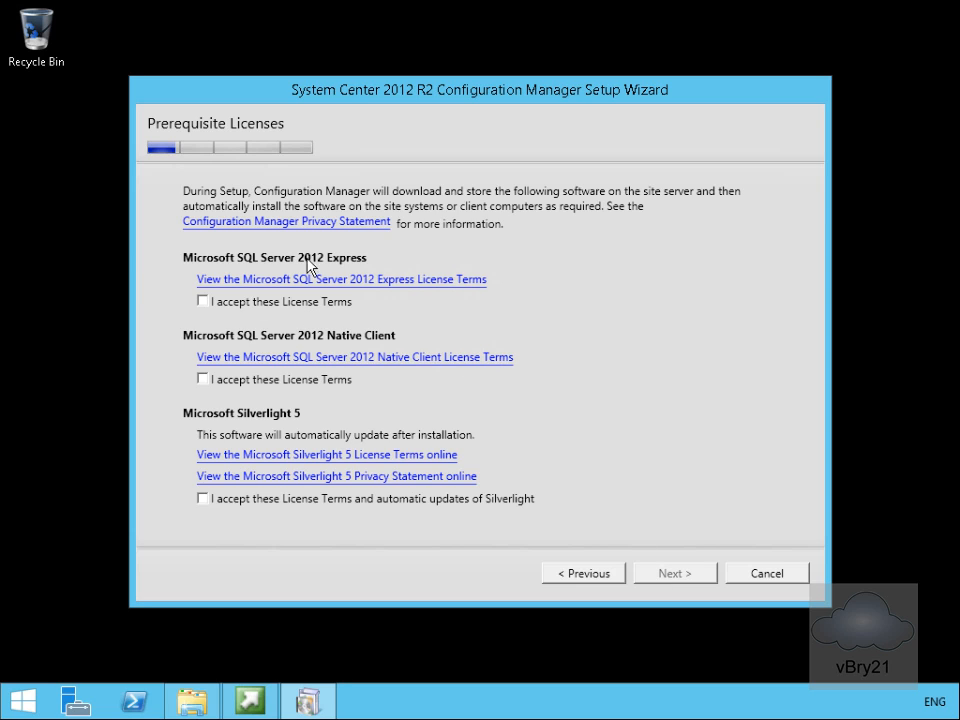
Accept the SQL Server 2012 Express, Native Client and Silverlight license terms.
left_click(232, 302)
left_click(256, 380)
left_click(289, 505)
left_click(659, 575)
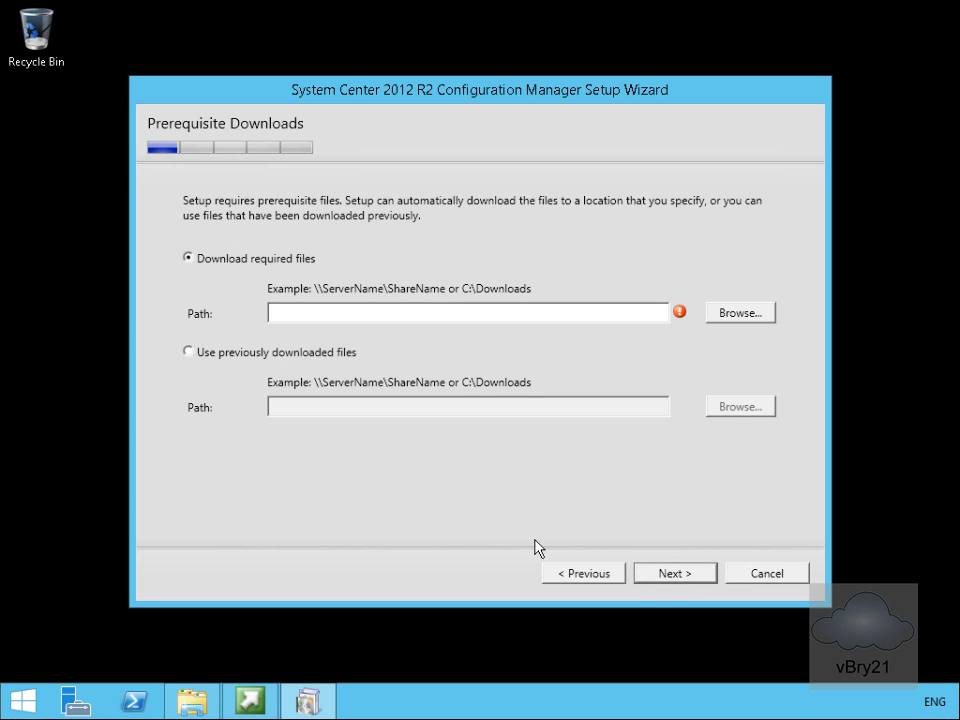
Use previously downloaded prerequisite files from E:\ConfigMgr2012R2\Redist and verify them.
left_click(239, 355)
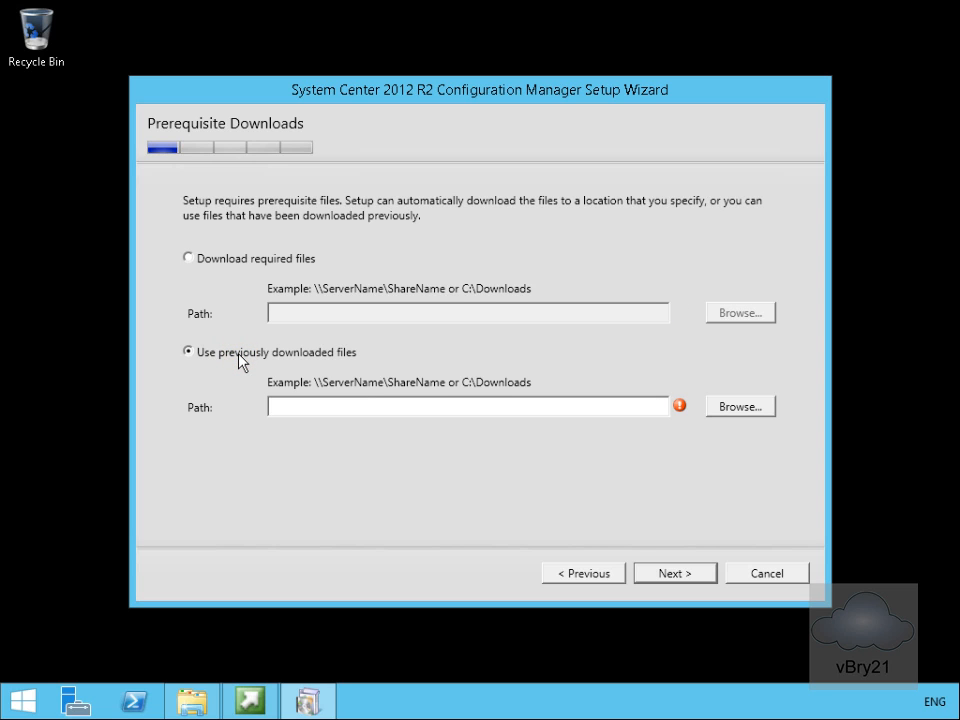
left_click(722, 407)
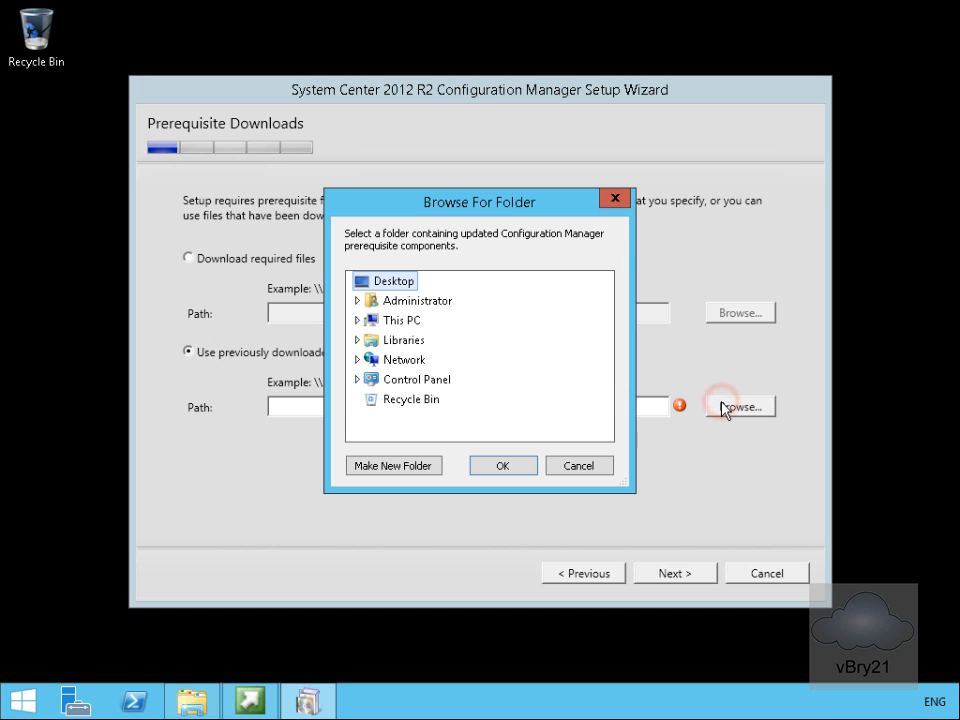
left_click(357, 321)
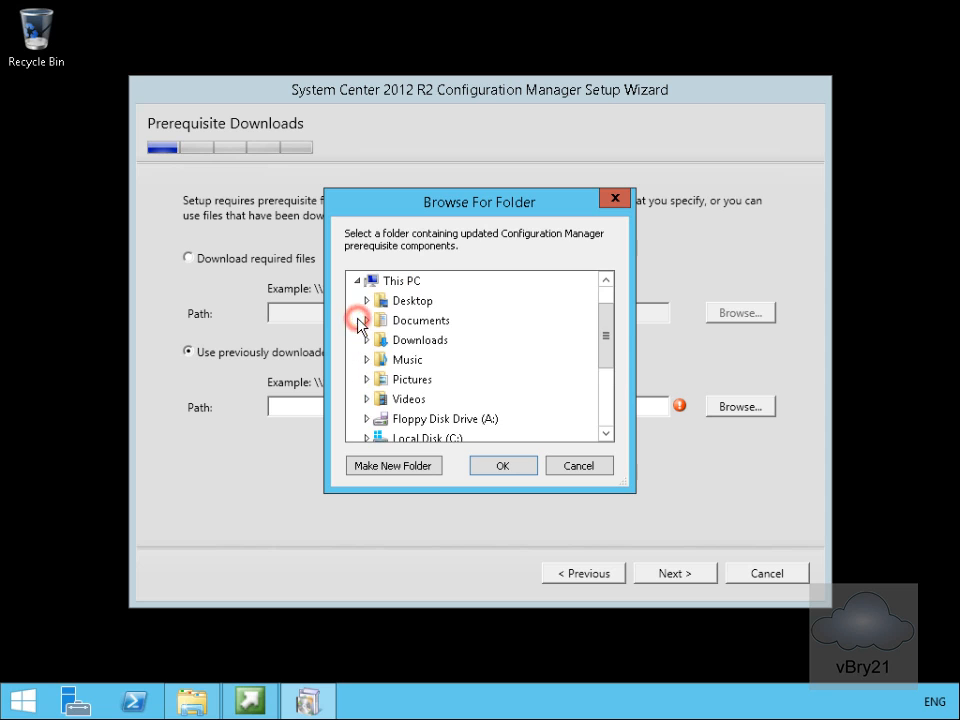
left_click(603, 400)
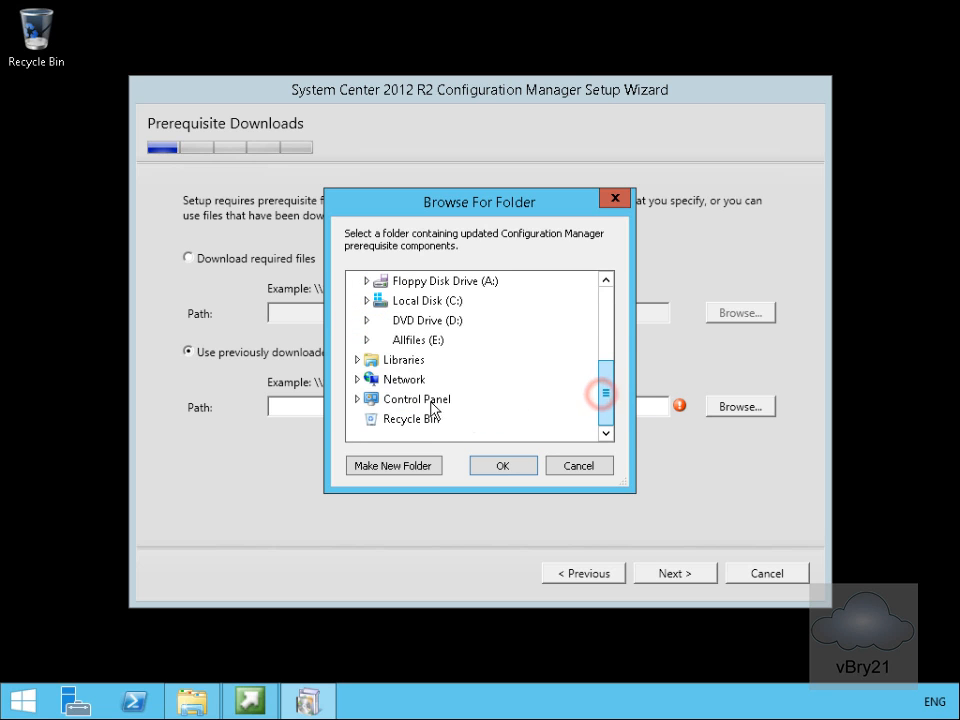
double_click(387, 342)
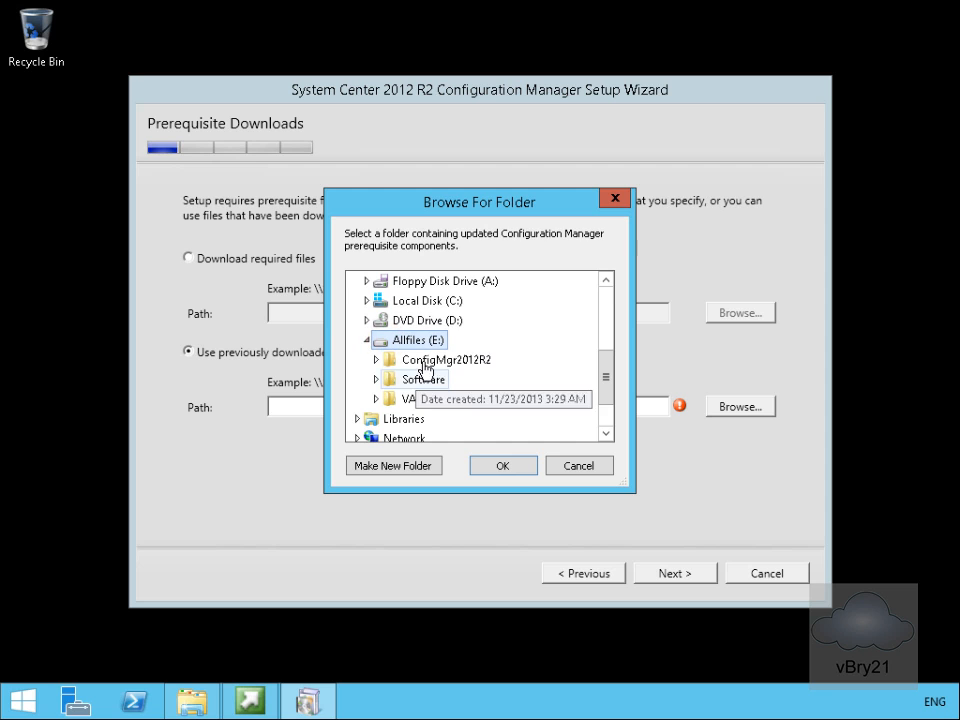
left_click(376, 359)
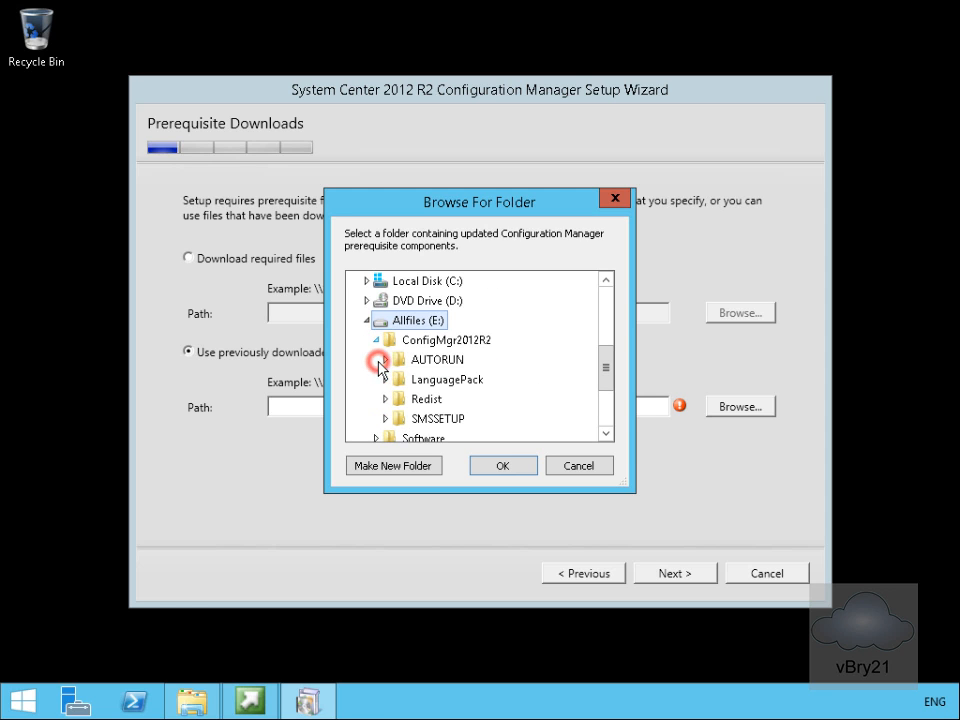
double_click(421, 399)
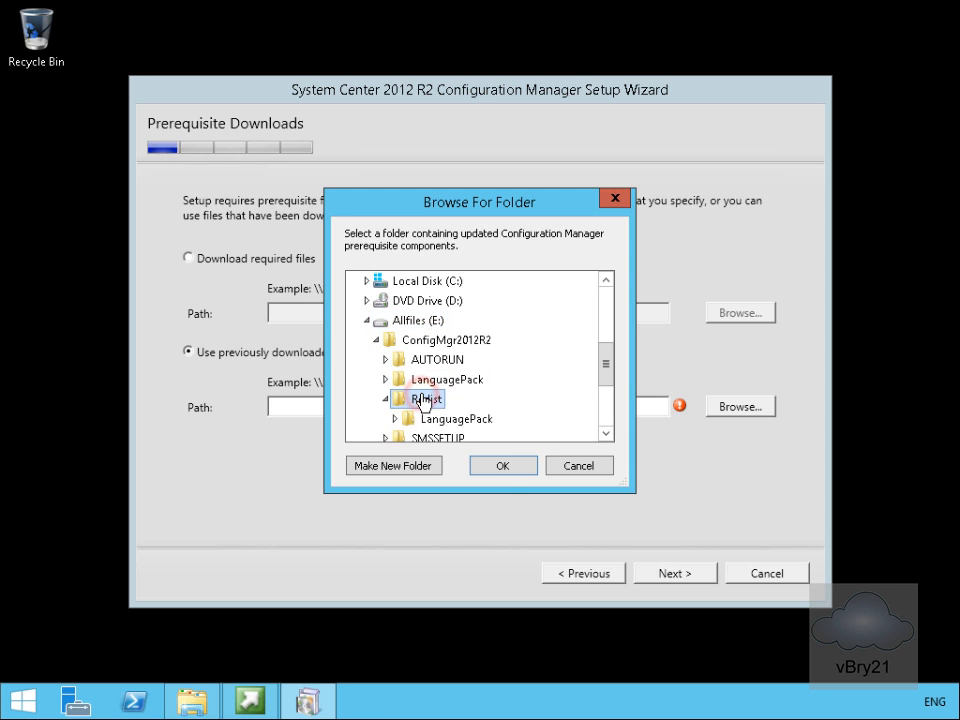
left_click(500, 465)
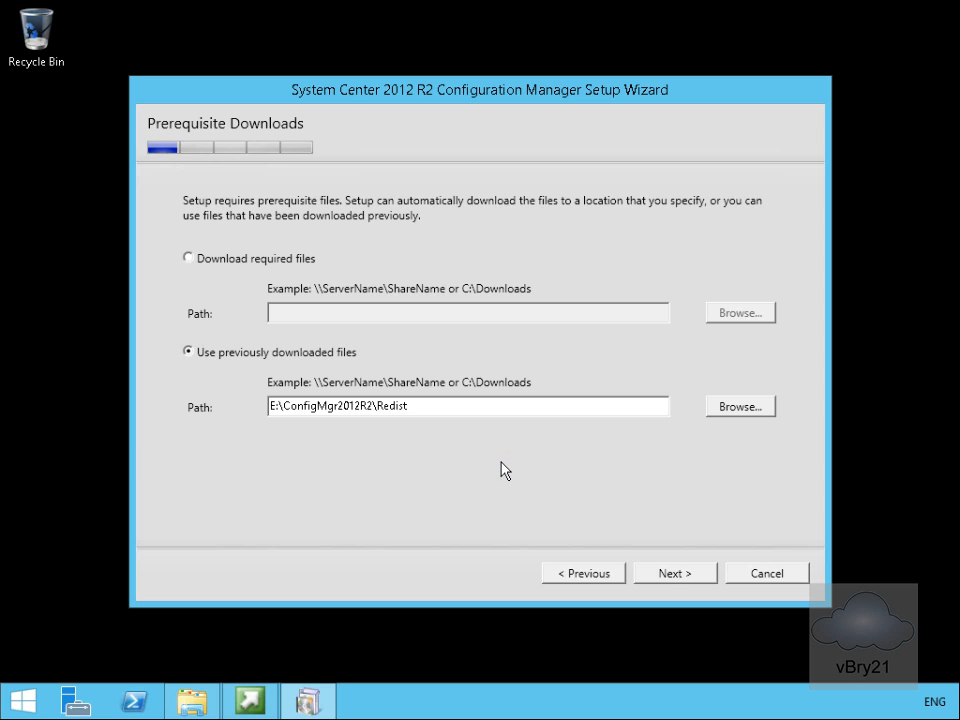
left_click(655, 572)
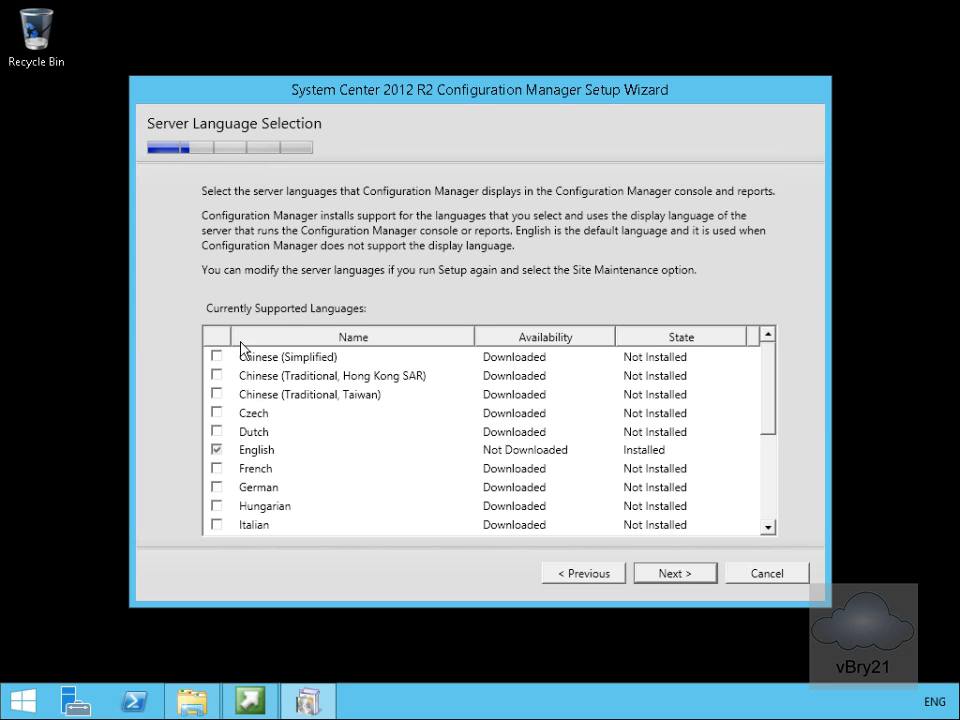
Keep the default English languages, then enter site code LON and site name Adatum Site.
left_click(659, 570)
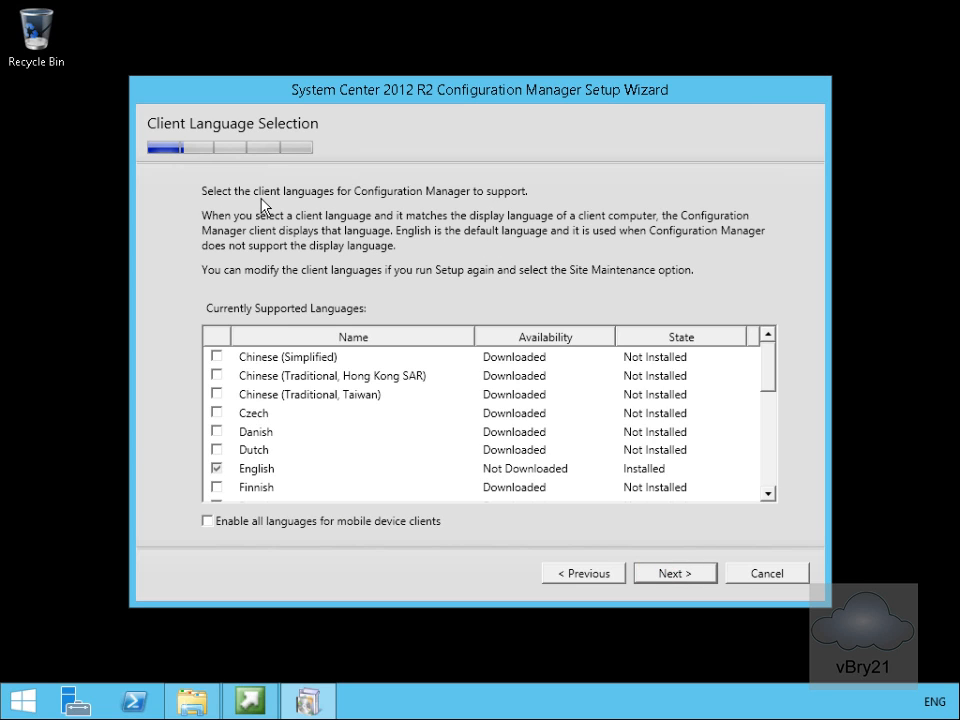
left_click(675, 573)
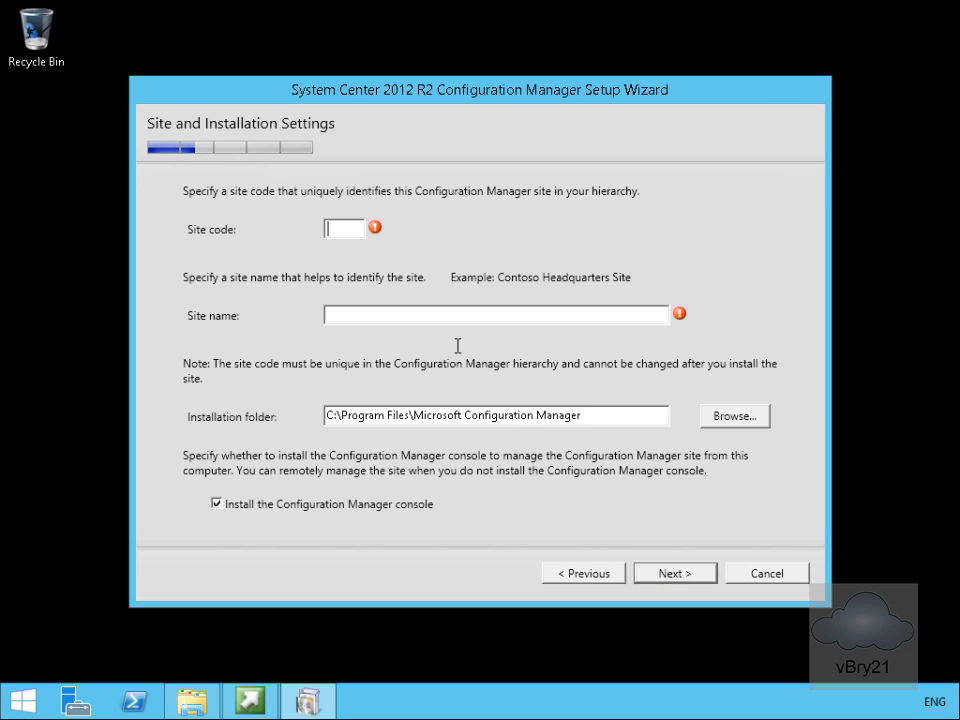
left_click(345, 230)
type("LON")
left_click(348, 316)
type("Adatu")
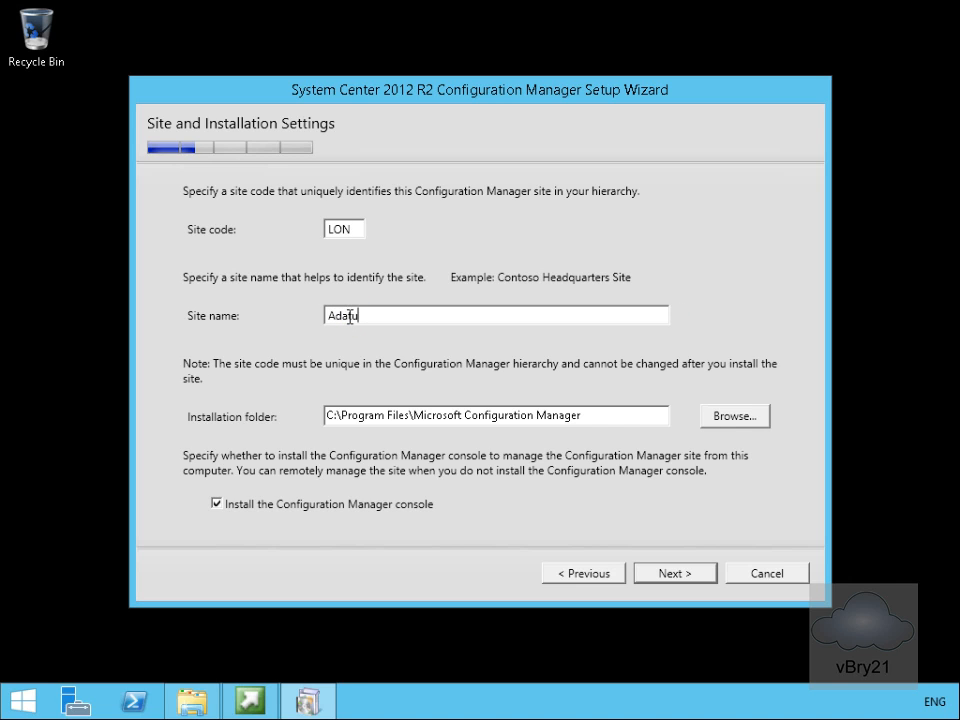
type("m Site")
left_click(656, 578)
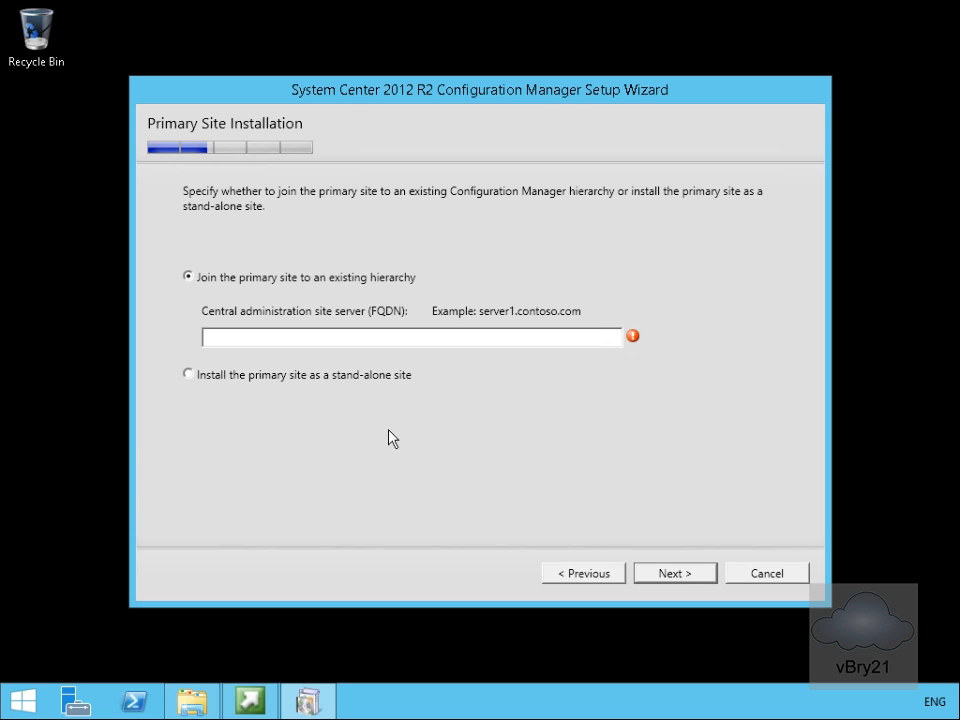
Install the primary site as a stand-alone site and confirm with Yes.
left_click(321, 380)
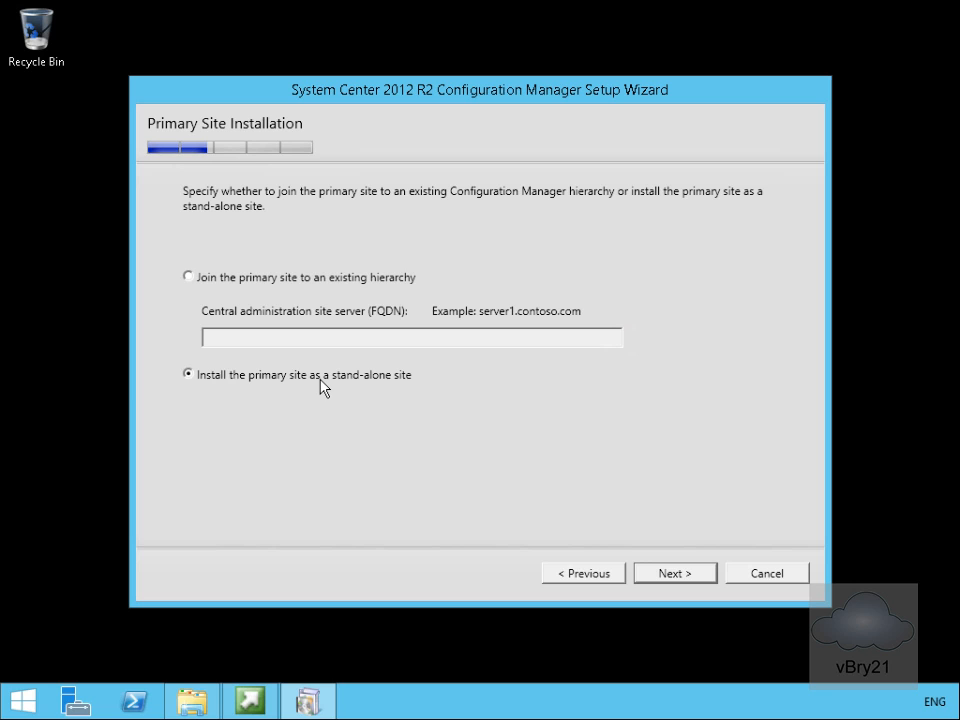
left_click(666, 571)
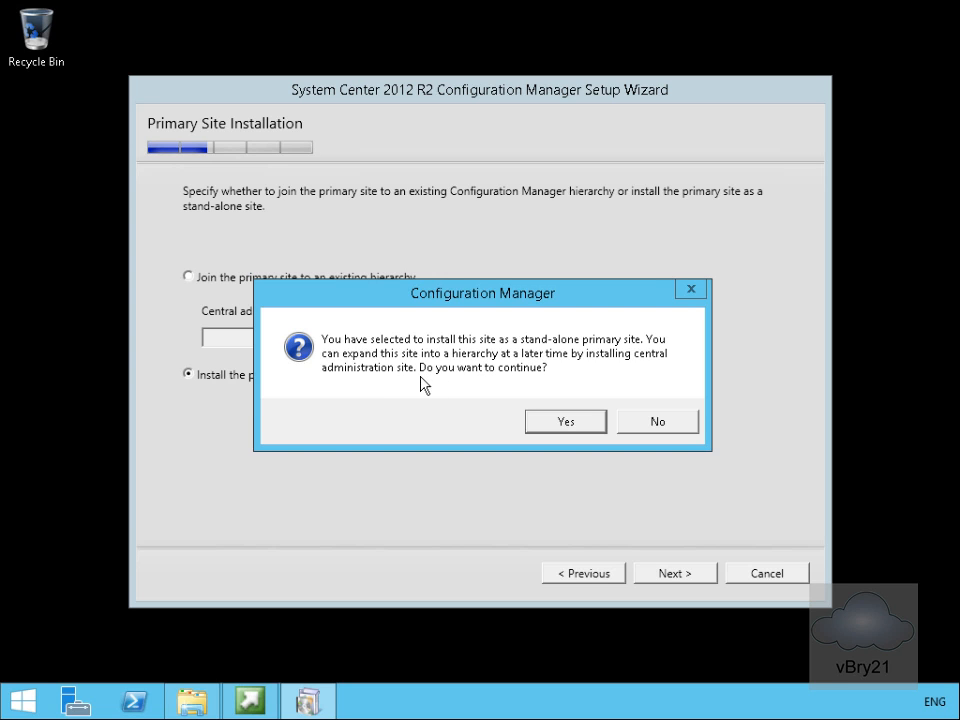
left_click(581, 421)
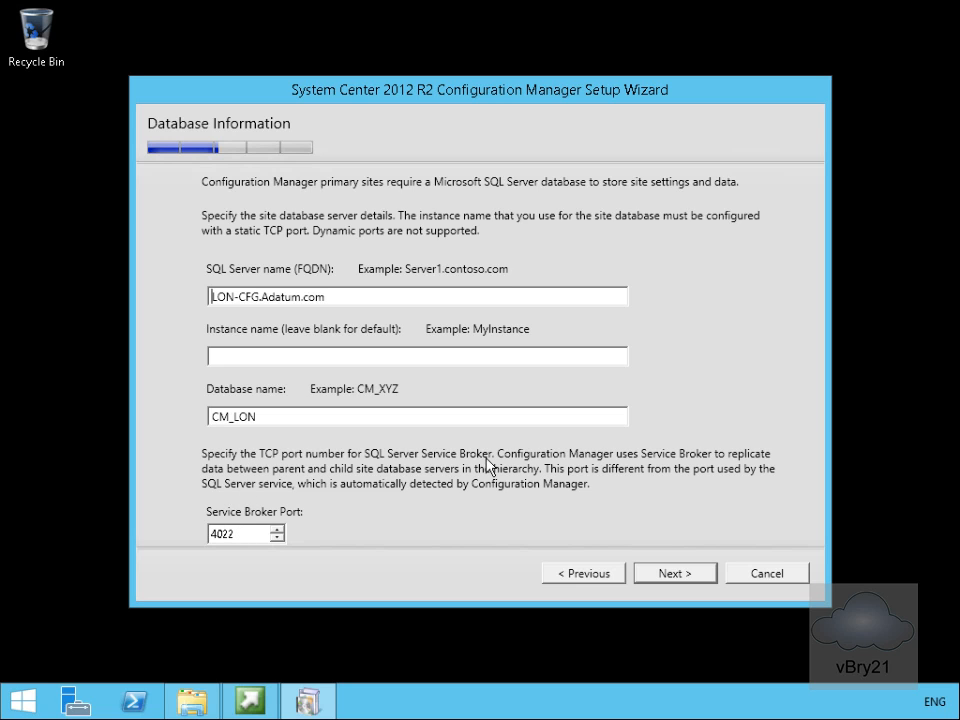
Keep default database, file paths and SMS Provider; let each site system role configure its communication method.
left_click(660, 578)
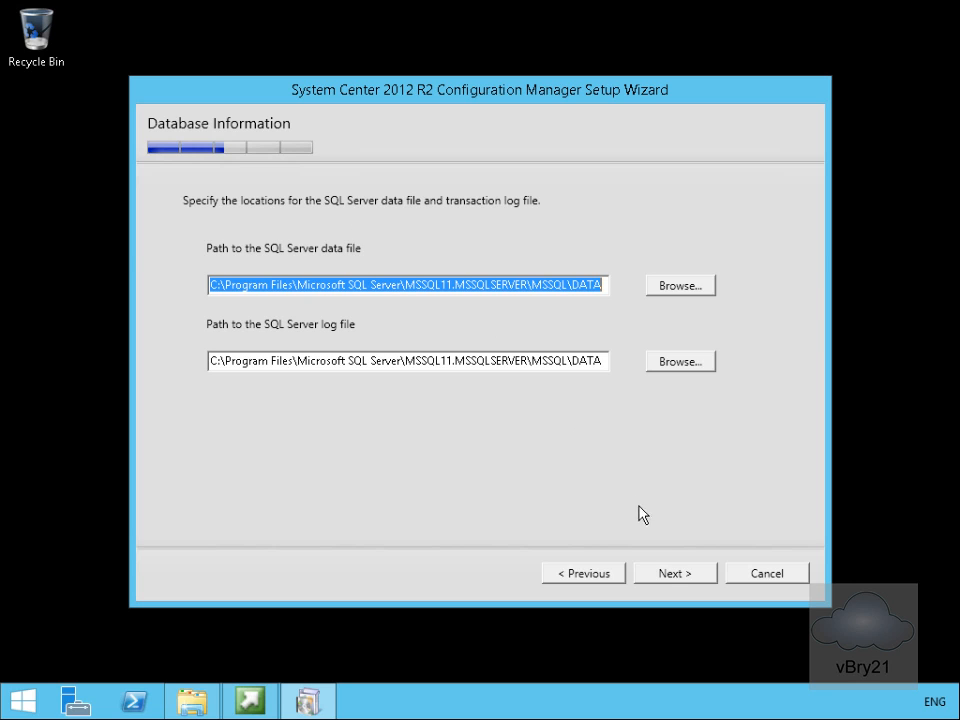
left_click(673, 577)
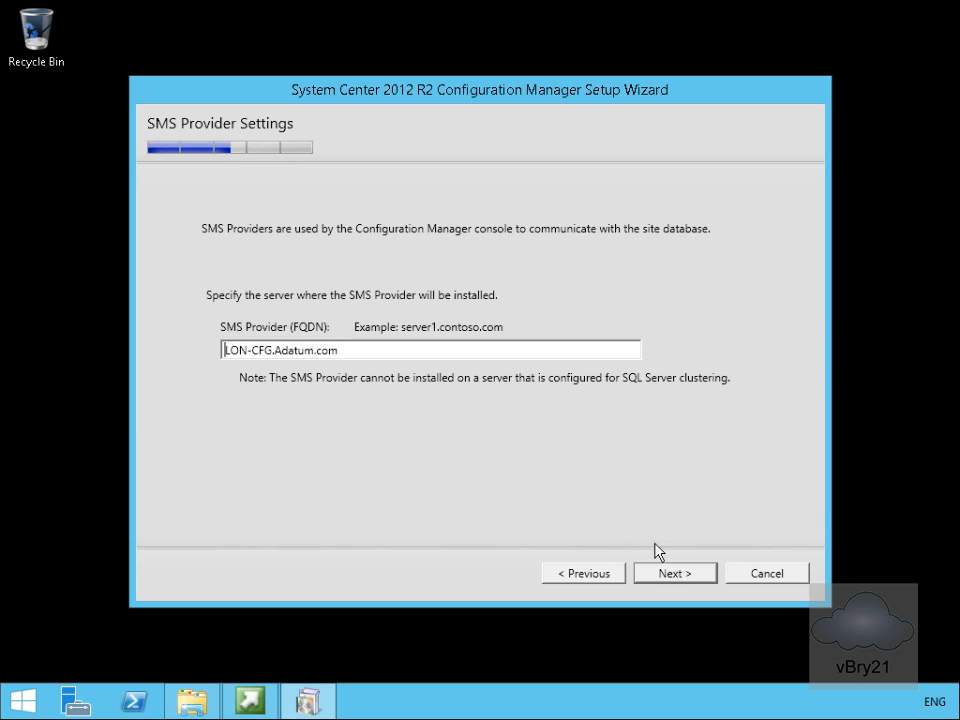
left_click(670, 574)
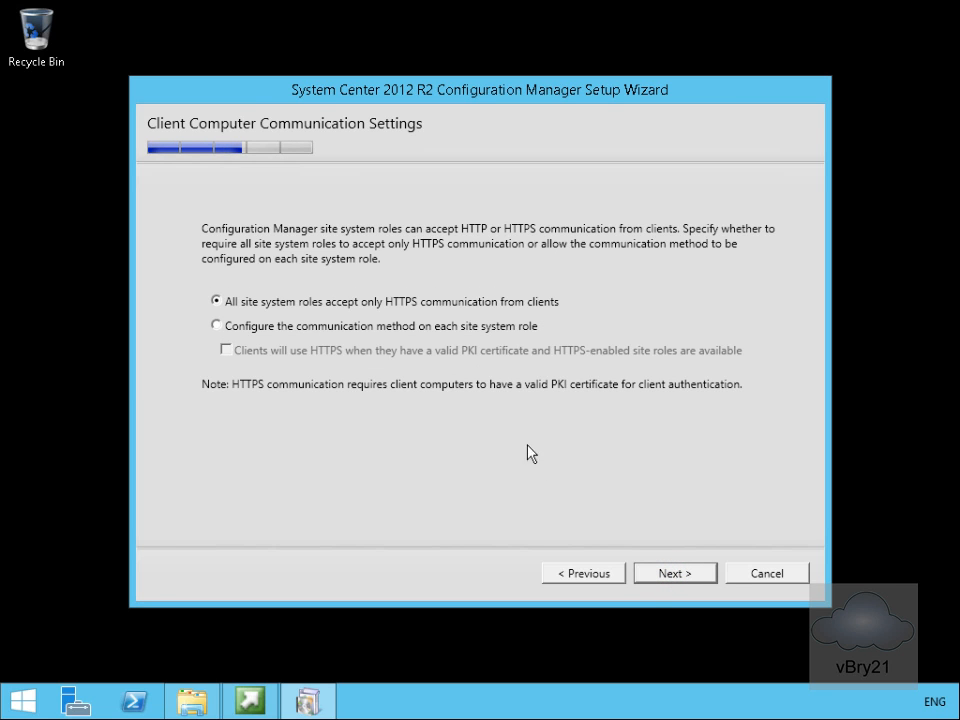
left_click(308, 328)
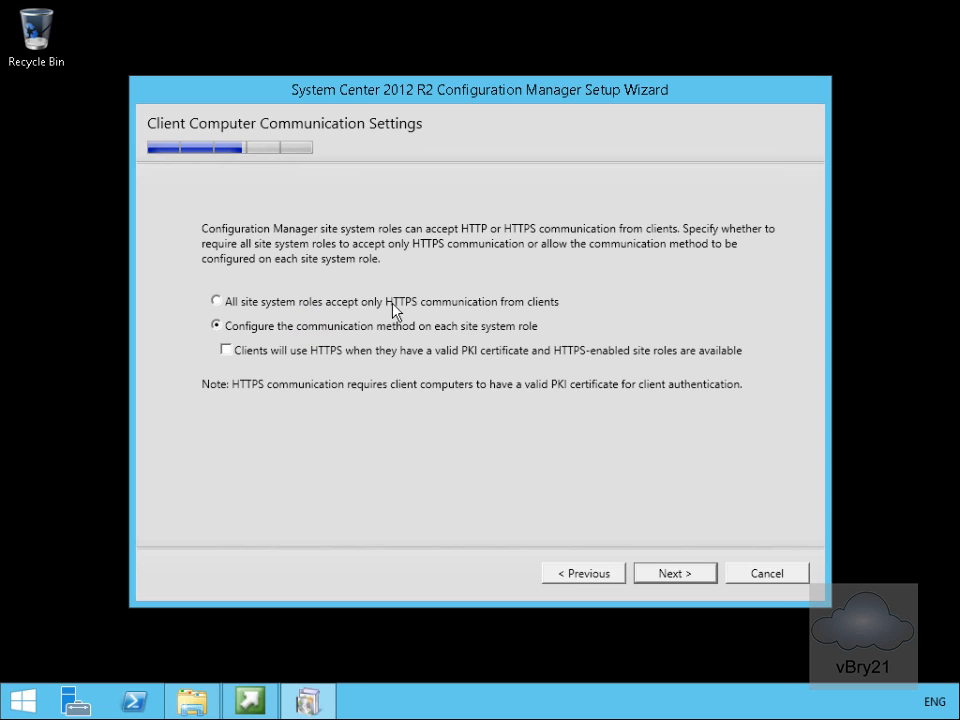
left_click(660, 572)
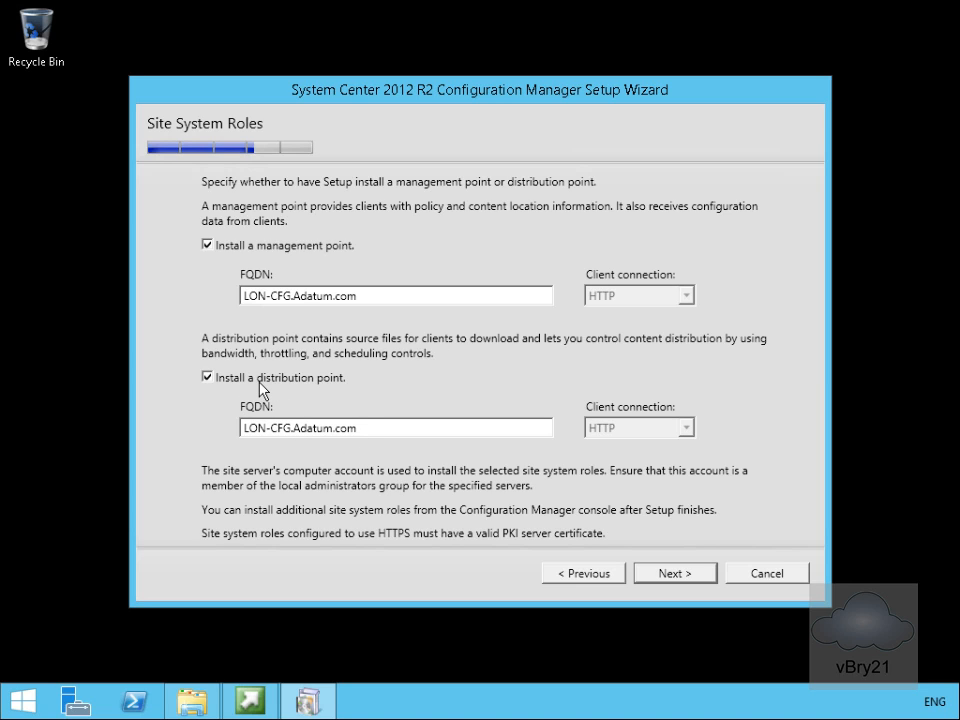
left_click(676, 573)
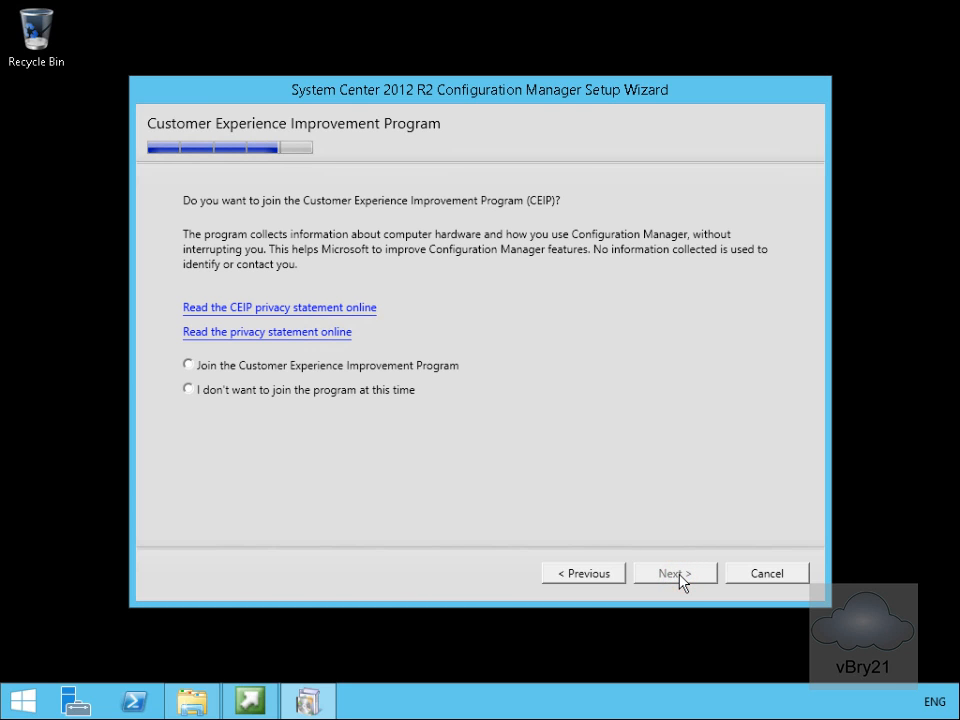
Decline the Customer Experience Improvement Program and run the prerequisite check from the settings summary.
left_click(331, 397)
left_click(662, 573)
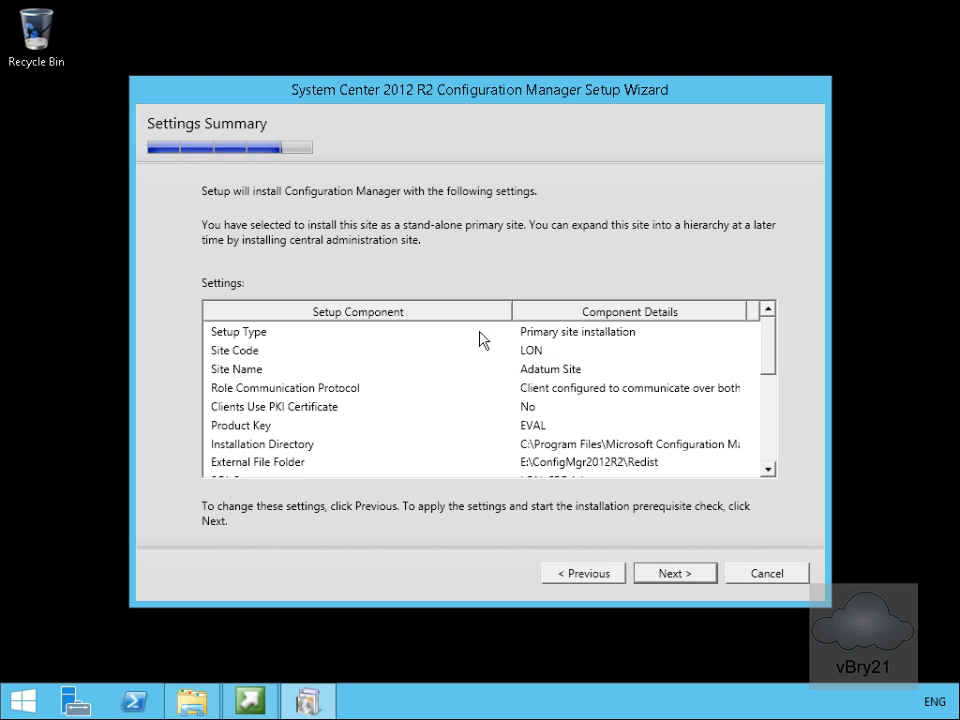
left_click_drag(776, 345, 779, 459)
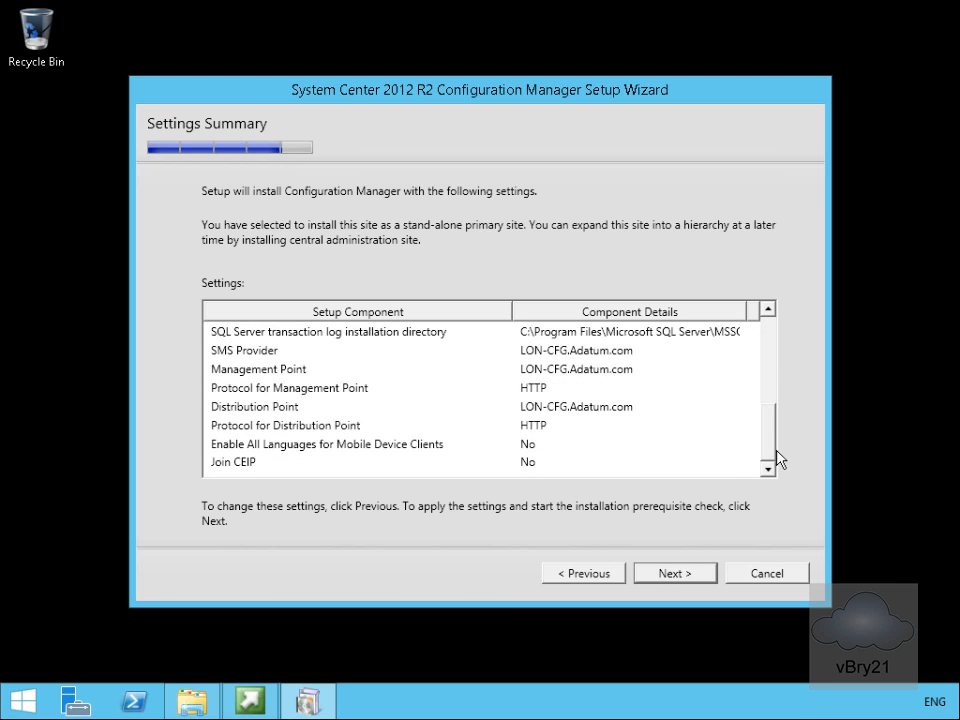
left_click(697, 573)
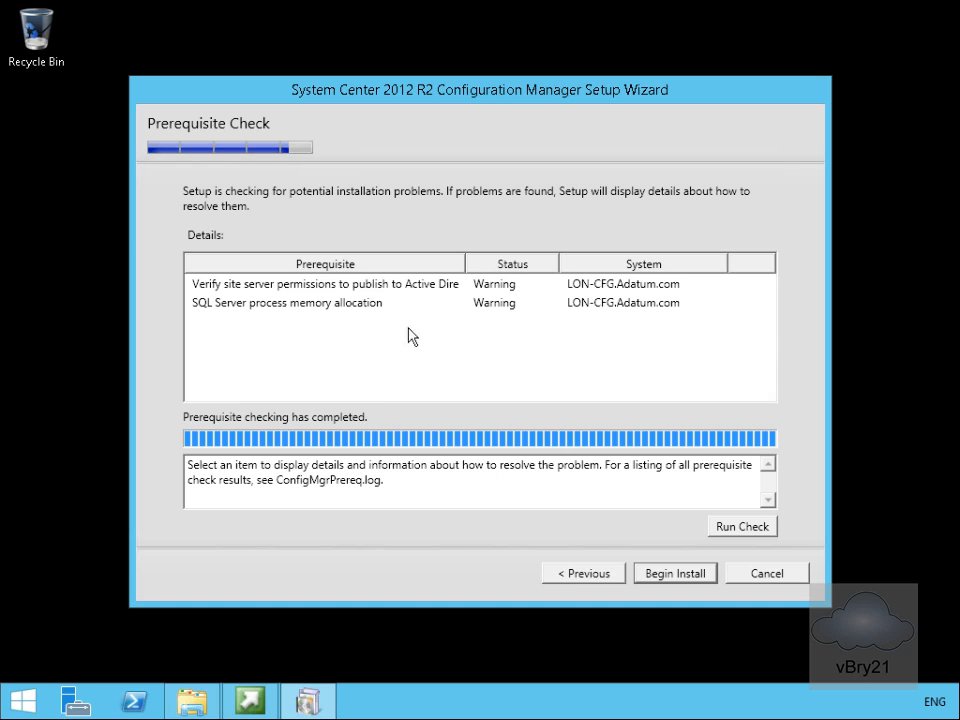
Begin the installation and close the wizard after core setup completes.
left_click(675, 573)
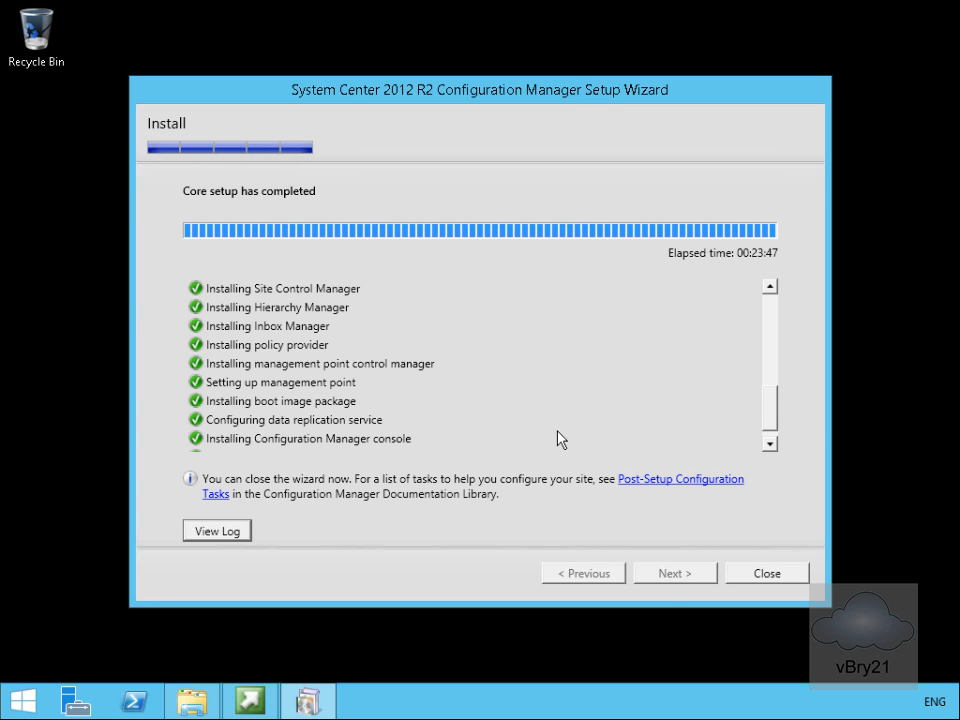
left_click(737, 572)
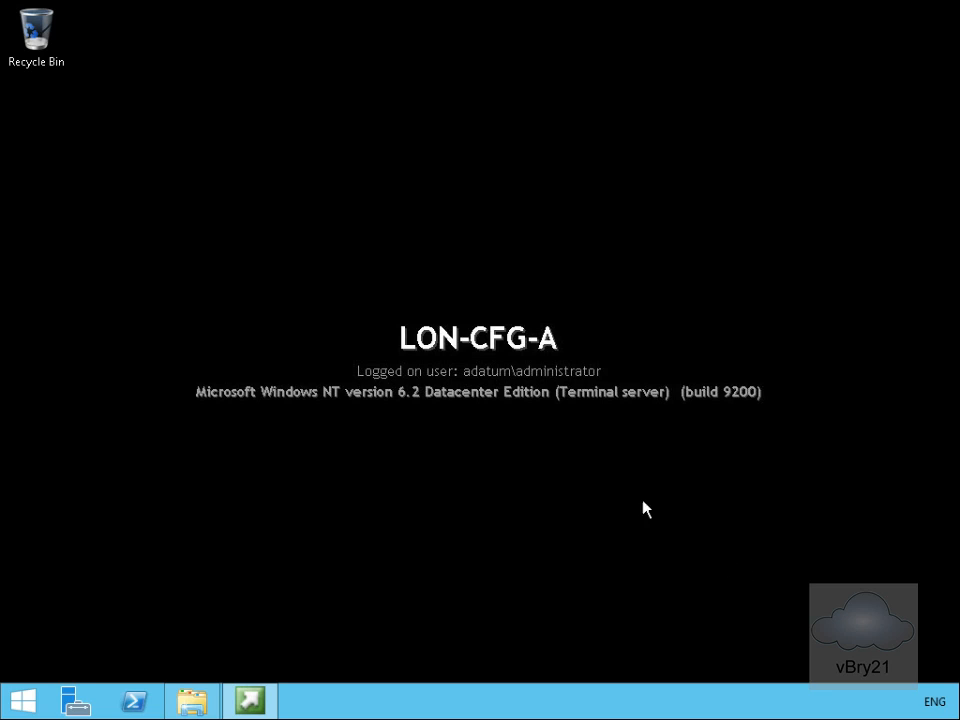